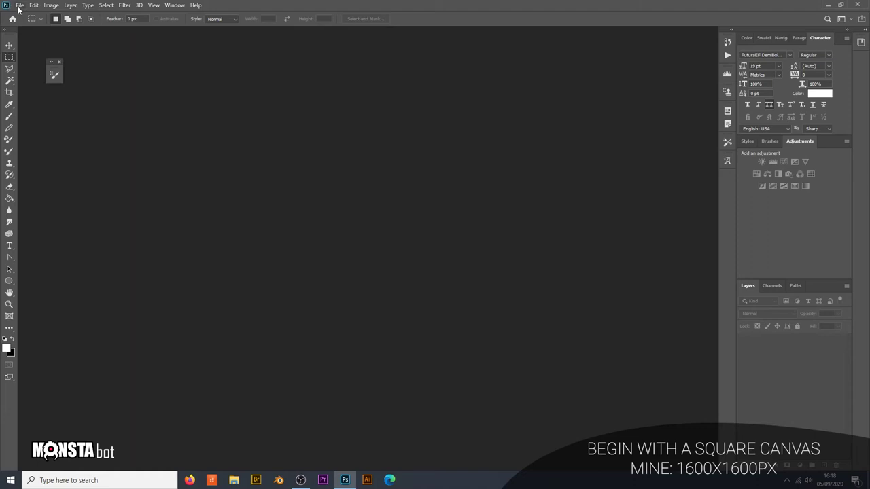
Create a 1600x1600 px canvas, fill it black, and add an empty Layer 1.
{"action": "left_click", "coordinate": [41, 16]}
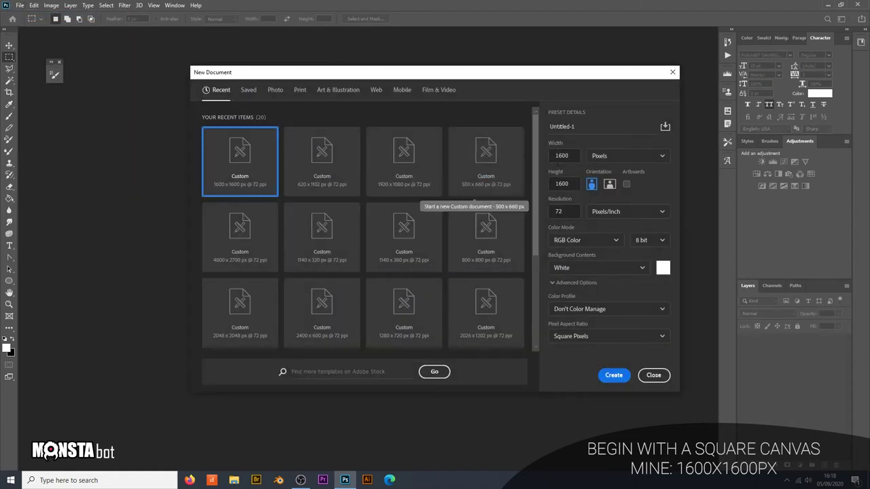
{"action": "left_click", "coordinate": [614, 375]}
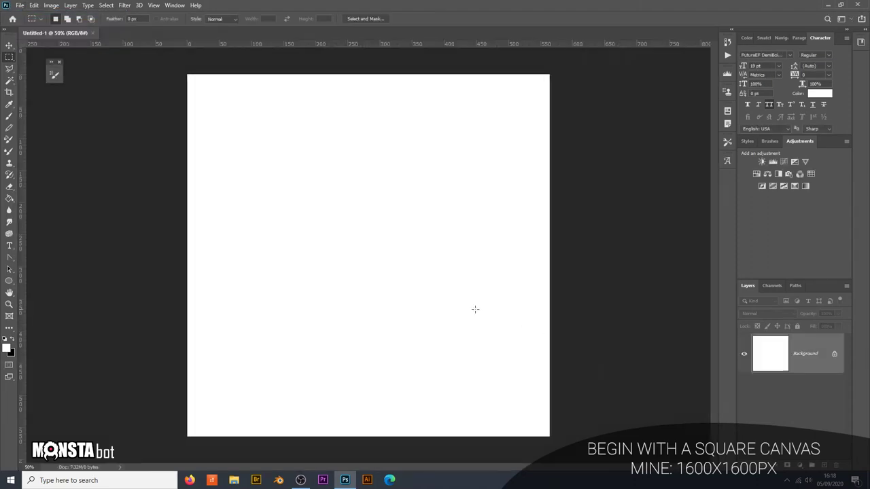
{"action": "left_click", "coordinate": [9, 198]}
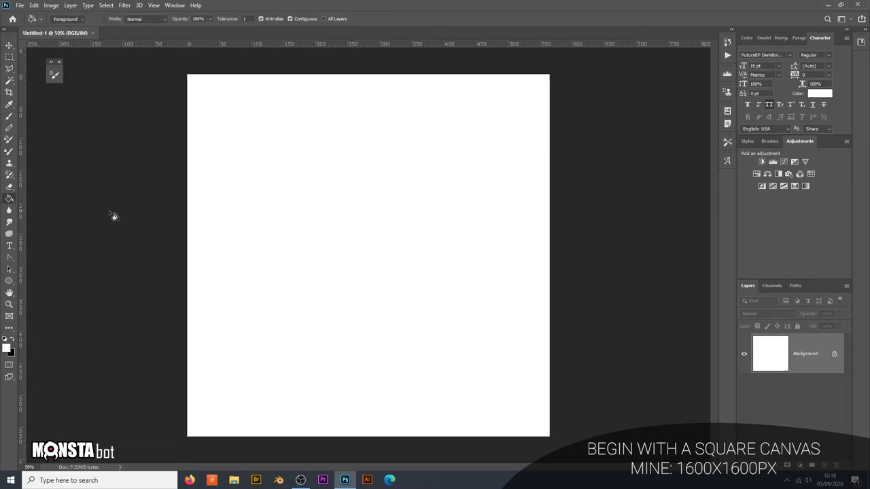
{"action": "key", "text": "x"}
{"action": "left_click", "coordinate": [398, 247]}
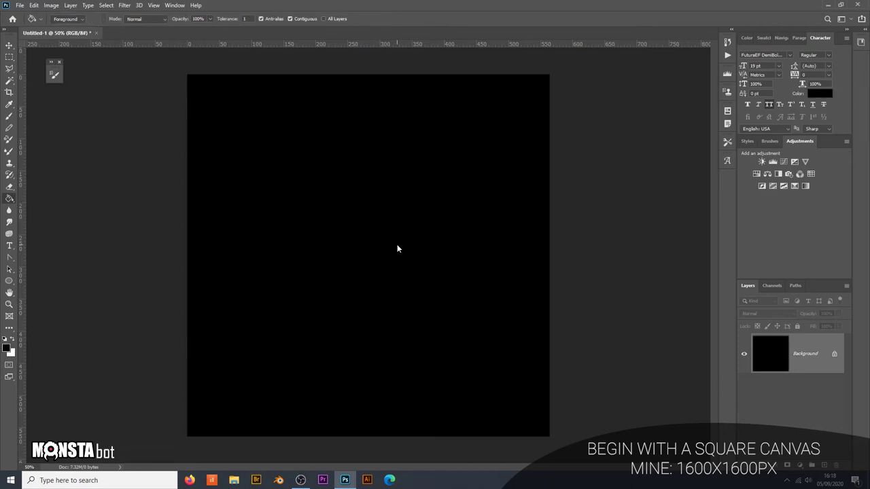
{"action": "left_click", "coordinate": [824, 465]}
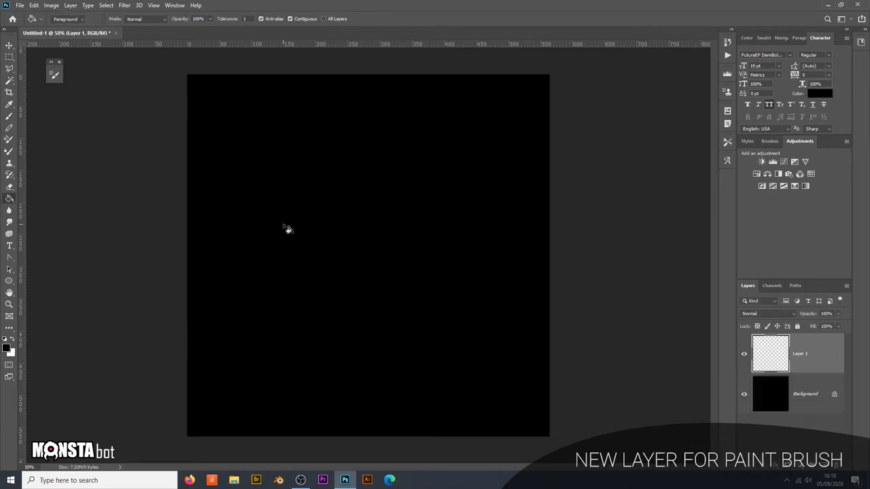
Choose the Soft Round brush and raise its hardness to 35%.
{"action": "key", "text": "b"}
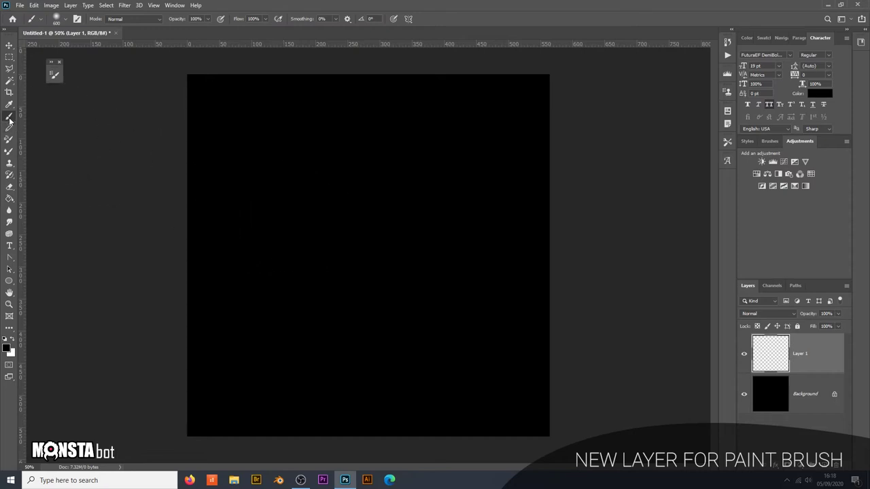
{"action": "left_click", "coordinate": [56, 23]}
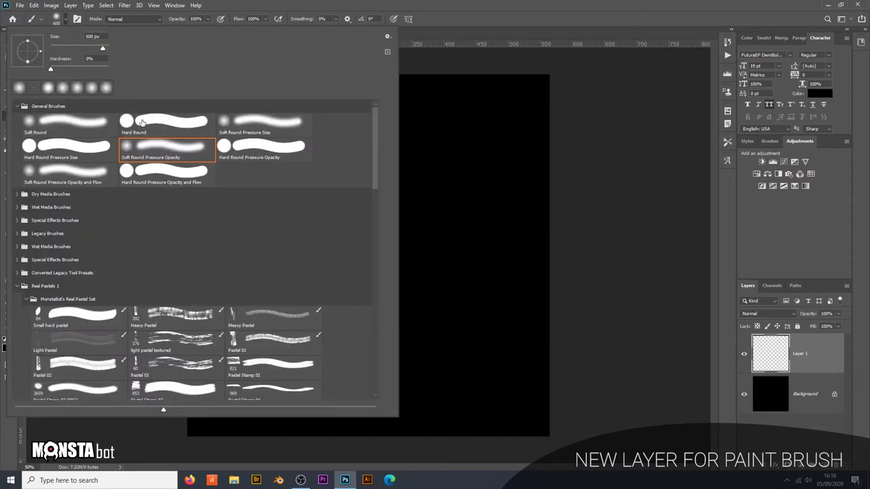
{"action": "key", "text": "Escape"}
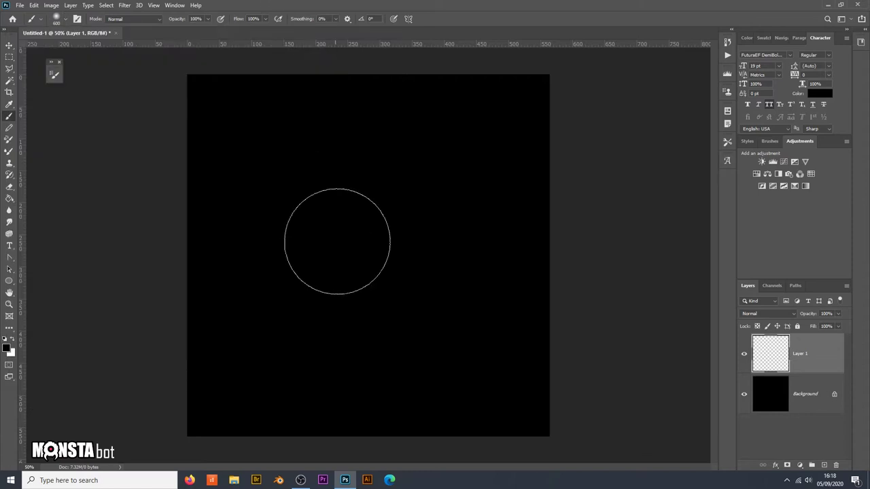
{"action": "key", "text": "F5"}
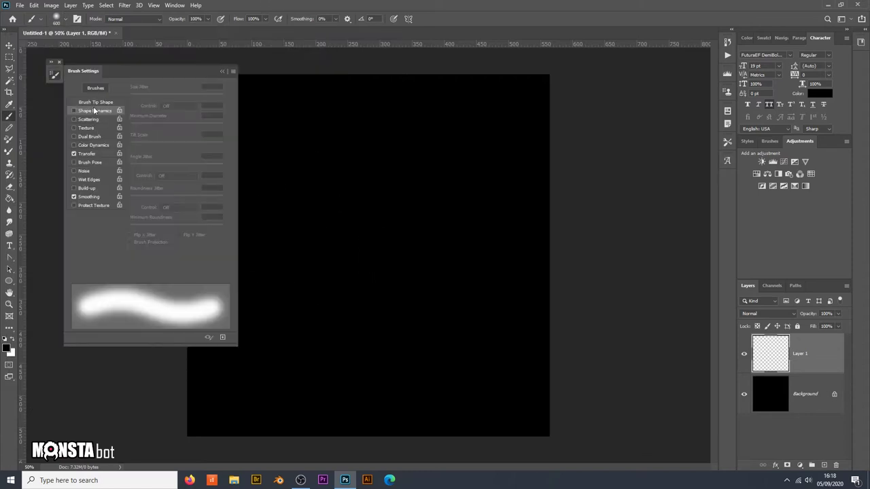
{"action": "left_click", "coordinate": [99, 103]}
{"action": "left_click_drag", "start_coordinate": [135, 246], "coordinate": [163, 245]}
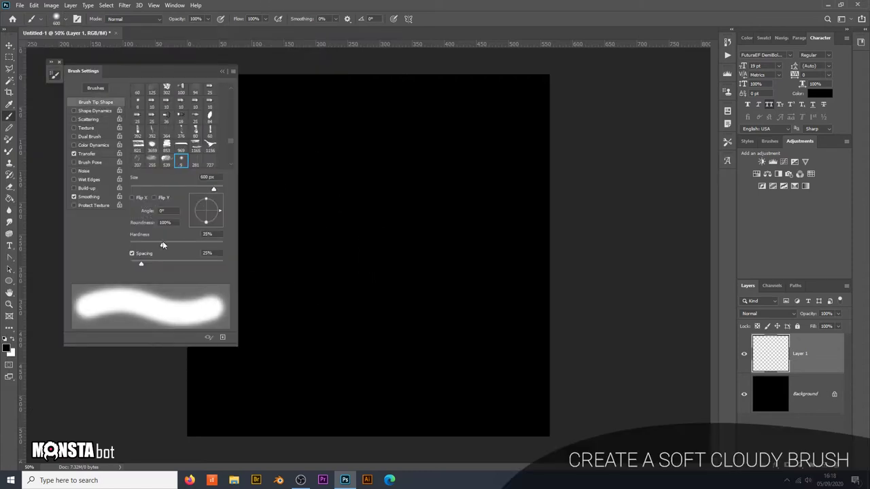
Enable Transfer with 100% opacity and flow jitter, without pen-pressure control.
{"action": "left_click", "coordinate": [83, 154]}
{"action": "left_click_drag", "start_coordinate": [132, 98], "coordinate": [248, 102]}
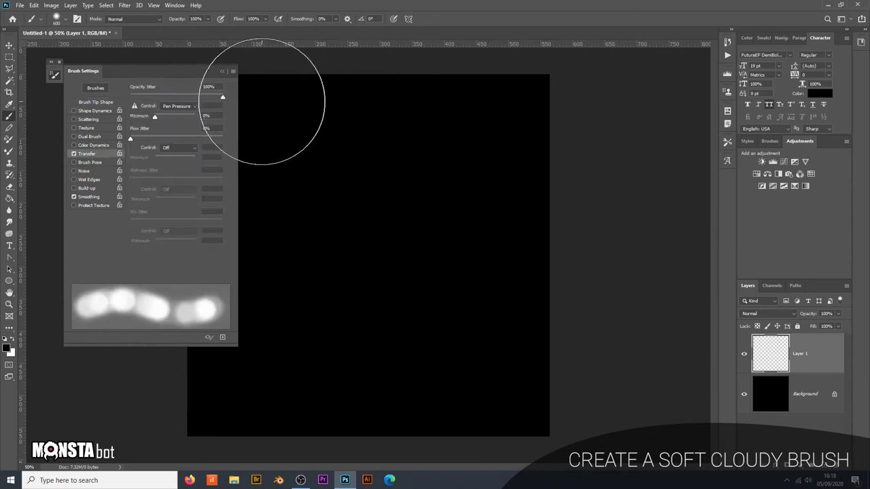
{"action": "left_click_drag", "start_coordinate": [129, 139], "coordinate": [272, 139]}
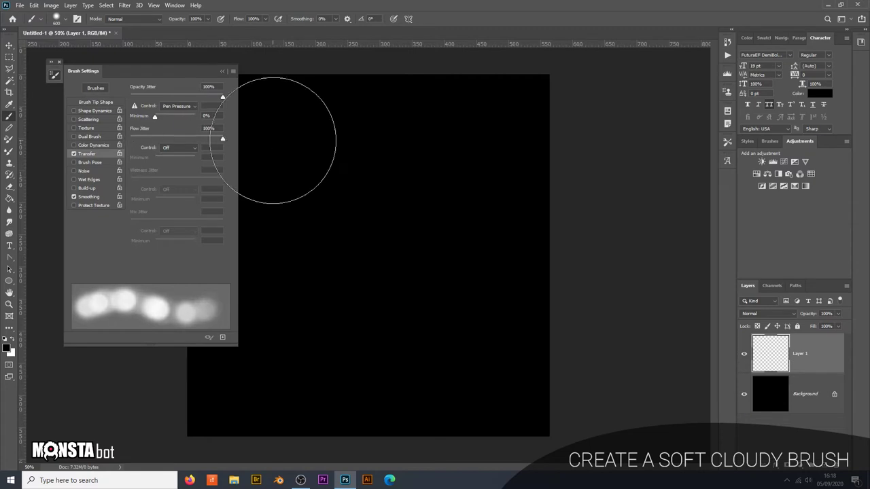
{"action": "left_click", "coordinate": [179, 106]}
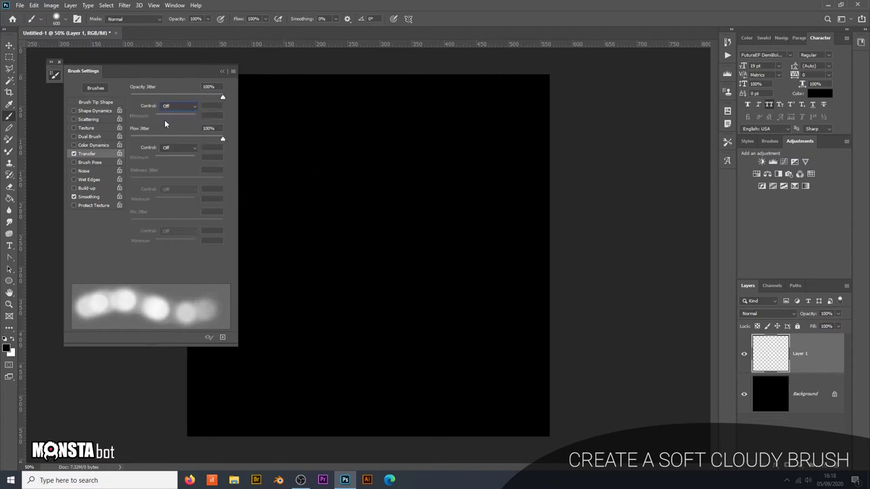
Add 221% Scattering and 70% size jitter, switch to white, and paint trial dabs.
{"action": "left_click", "coordinate": [86, 121]}
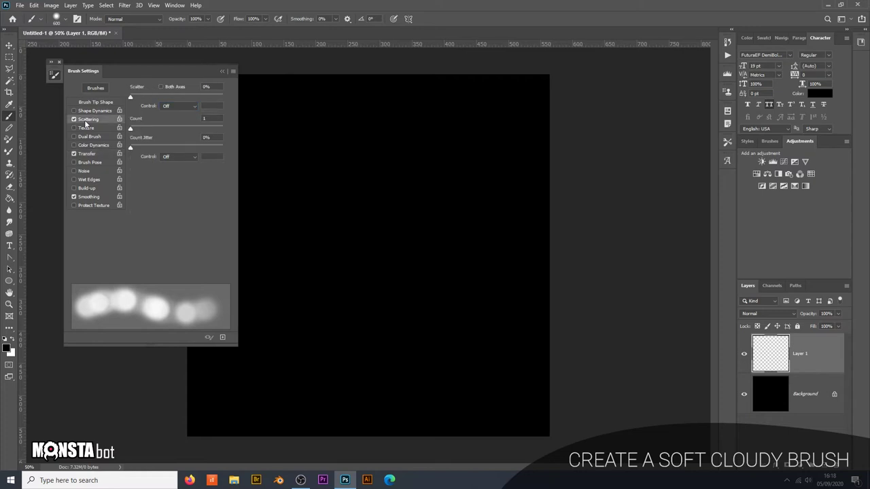
{"action": "left_click_drag", "start_coordinate": [132, 99], "coordinate": [151, 107]}
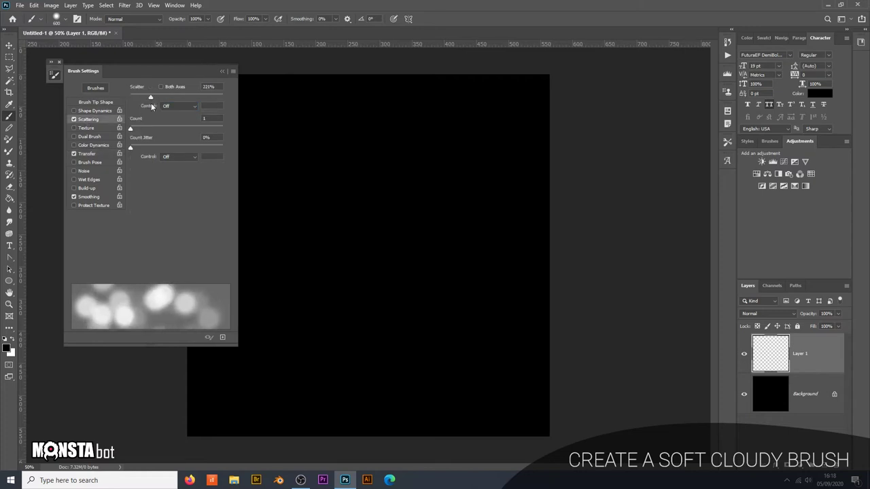
{"action": "left_click", "coordinate": [89, 112]}
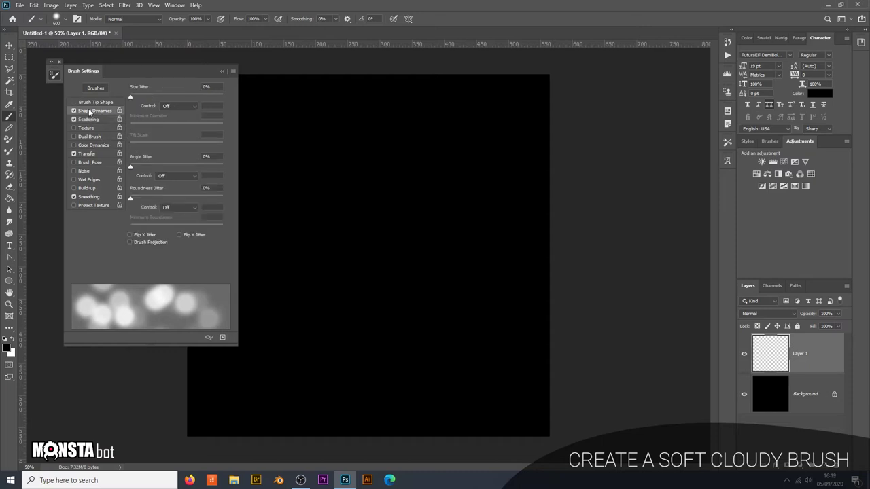
{"action": "left_click_drag", "start_coordinate": [131, 97], "coordinate": [195, 99]}
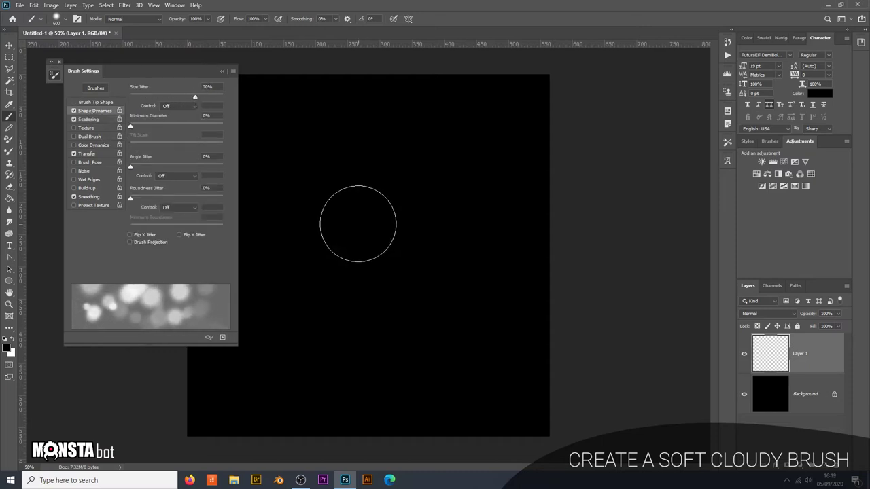
{"action": "left_click", "coordinate": [222, 71]}
{"action": "key", "text": "x"}
{"action": "mouse_move", "coordinate": [326, 204]}
{"action": "left_mouse_down"}
{"action": "mouse_move", "coordinate": [311, 225]}
{"action": "mouse_move", "coordinate": [386, 303]}
{"action": "left_mouse_up"}
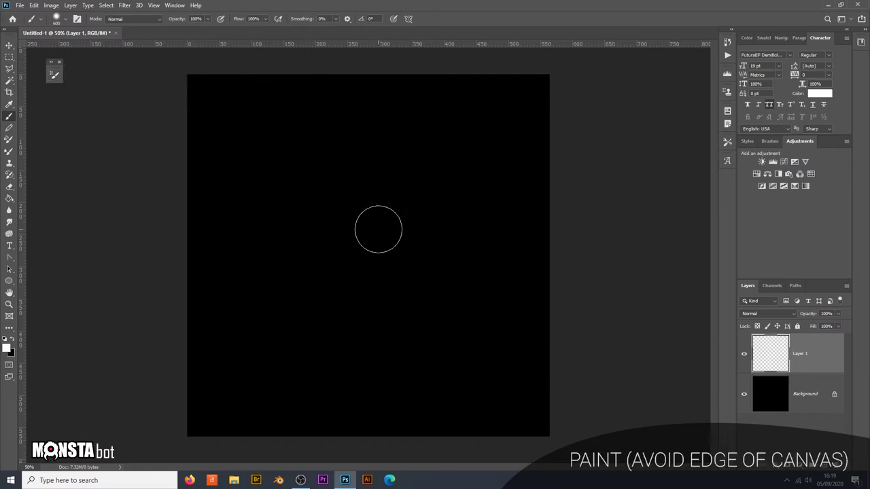
Paint scattered soft white dabs around the canvas centre, toggling Layer 1 to compare.
{"action": "mouse_move", "coordinate": [354, 185]}
{"action": "left_mouse_down"}
{"action": "mouse_move", "coordinate": [311, 270]}
{"action": "mouse_move", "coordinate": [371, 200]}
{"action": "mouse_move", "coordinate": [427, 200]}
{"action": "left_mouse_up"}
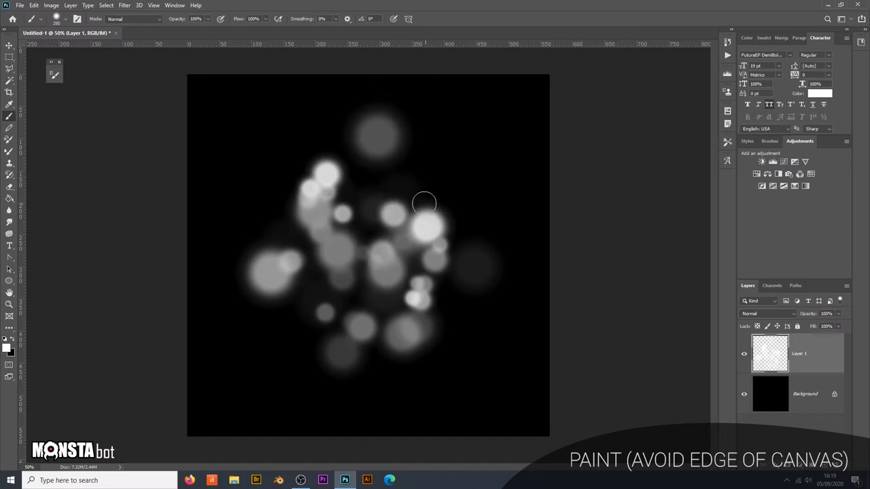
{"action": "mouse_move", "coordinate": [329, 182]}
{"action": "left_mouse_down"}
{"action": "mouse_move", "coordinate": [425, 258]}
{"action": "mouse_move", "coordinate": [301, 233]}
{"action": "mouse_move", "coordinate": [388, 344]}
{"action": "mouse_move", "coordinate": [461, 267]}
{"action": "mouse_move", "coordinate": [365, 191]}
{"action": "left_mouse_up"}
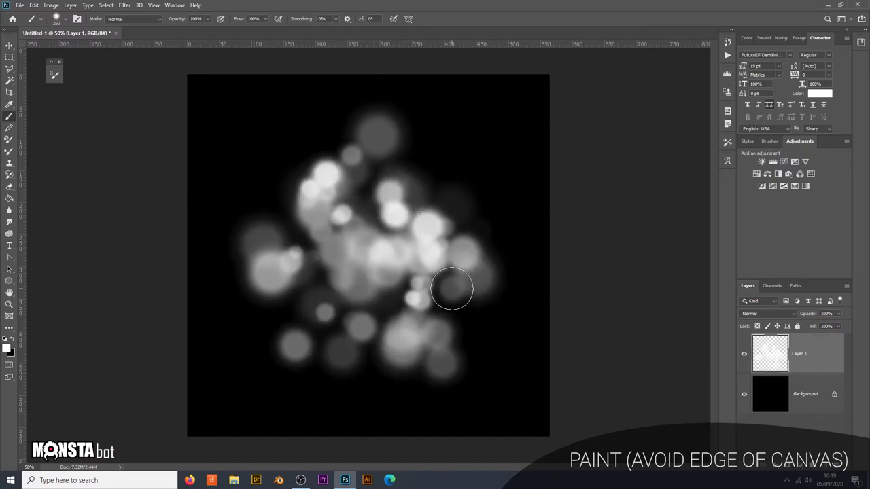
{"action": "left_click", "coordinate": [744, 353]}
{"action": "left_click", "coordinate": [124, 5]}
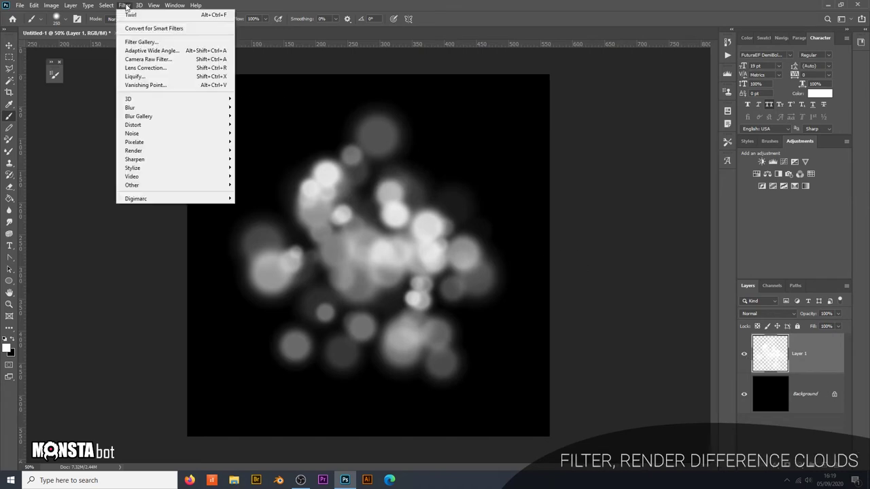
Apply Difference Clouds to Layer 1 several times for a cracked cloud texture.
{"action": "mouse_move", "coordinate": [133, 150]}
{"action": "left_click", "coordinate": [263, 190]}
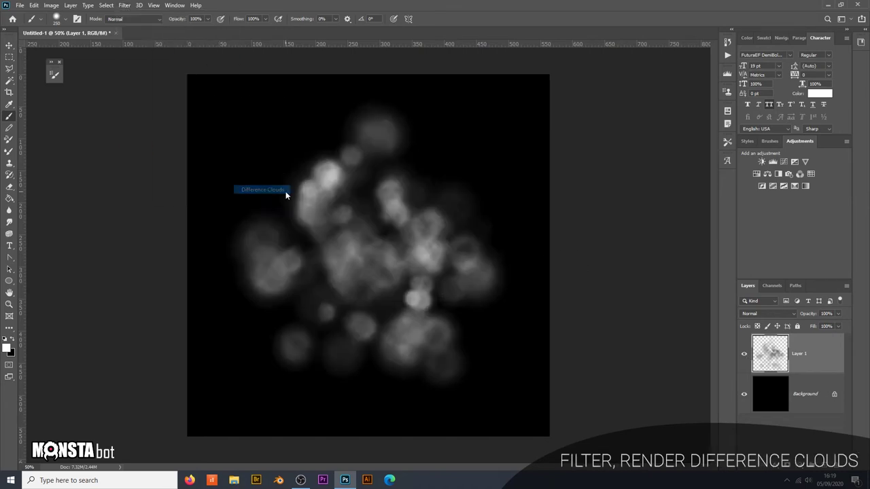
{"action": "left_click", "coordinate": [125, 5]}
{"action": "left_click", "coordinate": [222, 16]}
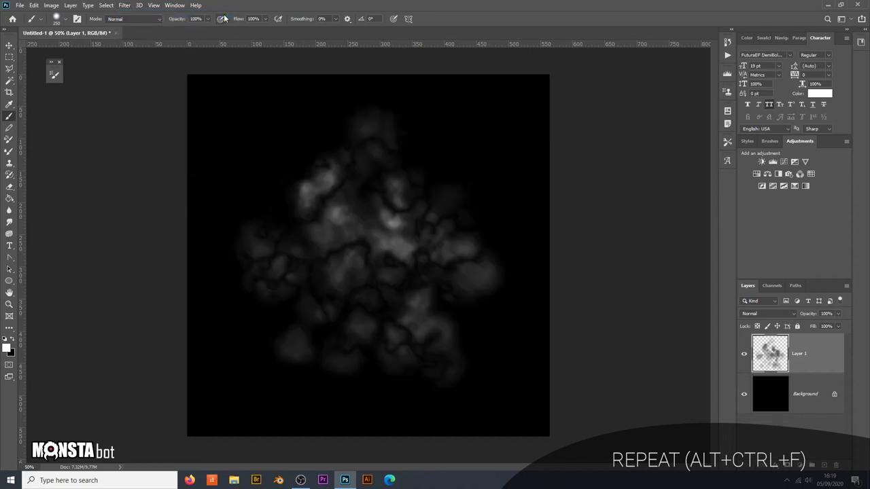
{"action": "key", "text": "ctrl+alt+f"}
{"action": "key", "text": "ctrl+alt+f"}
{"action": "key", "text": "ctrl+alt+f"}
{"action": "key", "text": "ctrl+alt+f"}
{"action": "key", "text": "ctrl+alt+f"}
{"action": "key", "text": "ctrl+alt+f"}
{"action": "key", "text": "ctrl+alt+f"}
{"action": "key", "text": "ctrl+alt+f"}
{"action": "key", "text": "ctrl+alt+f"}
{"action": "key", "text": "ctrl+alt+f"}
{"action": "key", "text": "ctrl+alt+f"}
{"action": "key", "text": "ctrl+alt+f"}
{"action": "key", "text": "ctrl+alt+f"}
{"action": "key", "text": "ctrl+alt+f"}
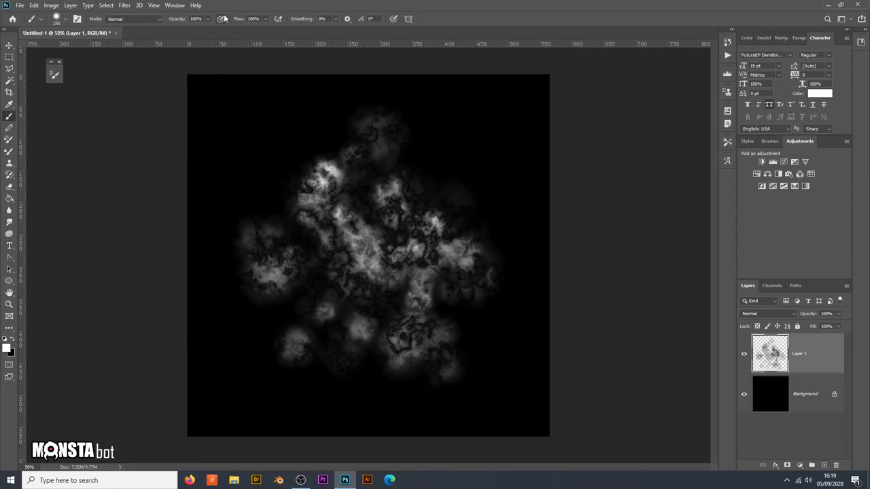
{"action": "key", "text": "ctrl+plus"}
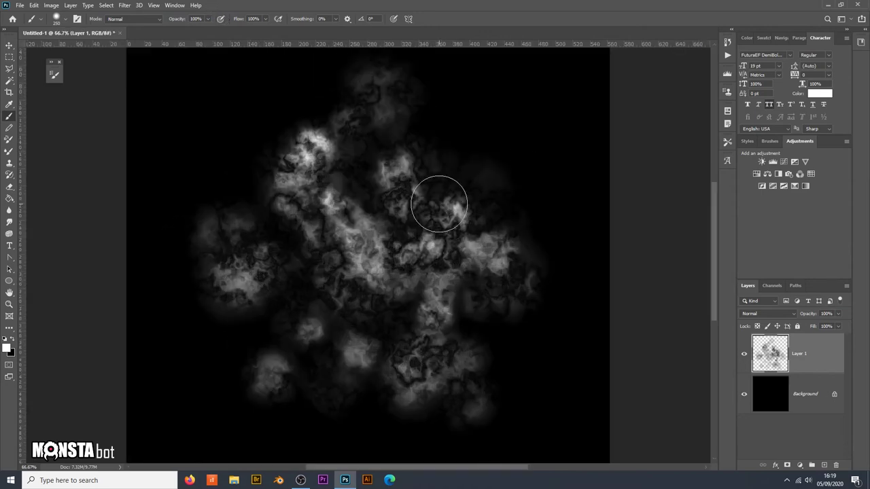
Darken the cloud pattern with a Levels adjustment, midtones around 0.96.
{"action": "left_click", "coordinate": [54, 6]}
{"action": "mouse_move", "coordinate": [66, 28]}
{"action": "left_click", "coordinate": [168, 38]}
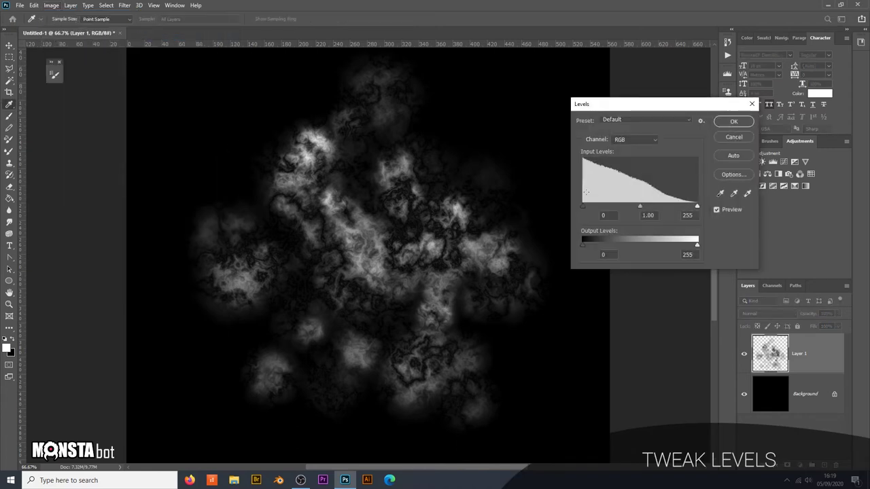
{"action": "mouse_move", "coordinate": [640, 205]}
{"action": "left_mouse_down"}
{"action": "mouse_move", "coordinate": [656, 204]}
{"action": "mouse_move", "coordinate": [631, 203]}
{"action": "mouse_move", "coordinate": [648, 205]}
{"action": "left_mouse_up"}
{"action": "left_click", "coordinate": [596, 205]}
{"action": "left_click", "coordinate": [733, 122]}
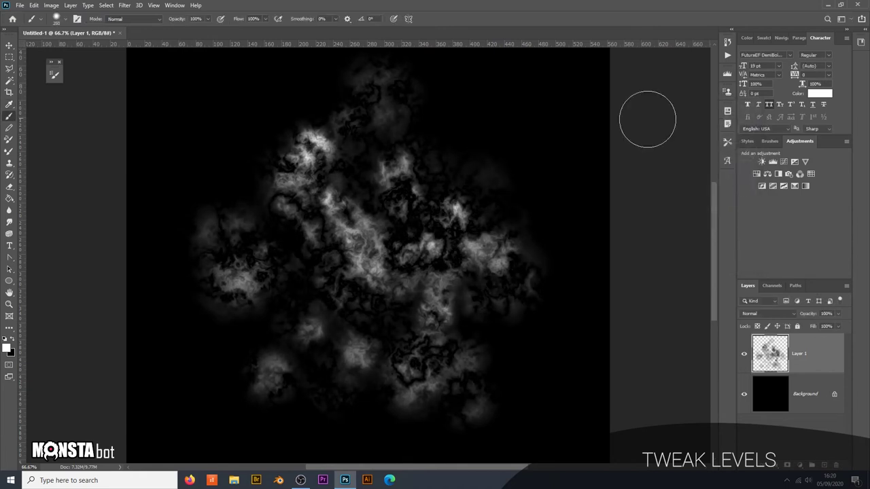
{"action": "left_click", "coordinate": [124, 5]}
{"action": "mouse_move", "coordinate": [175, 124]}
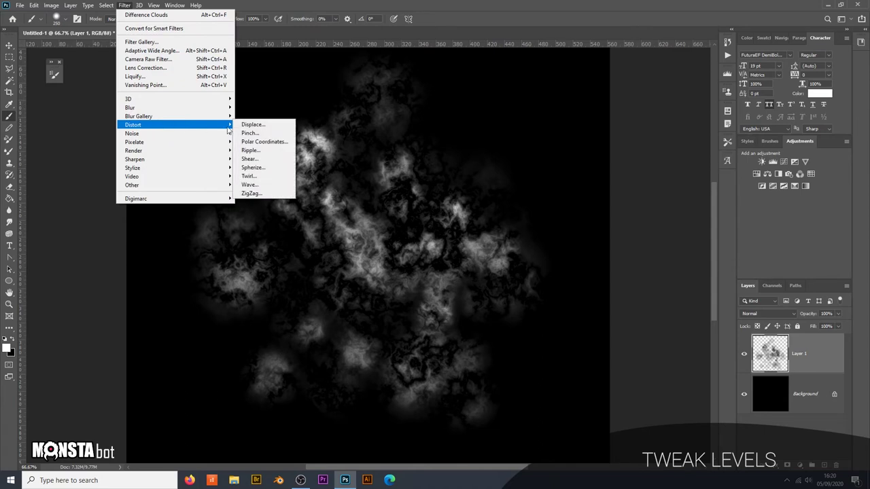
Apply a Twirl distortion at a 157° angle to the cloud pattern.
{"action": "left_click", "coordinate": [285, 177]}
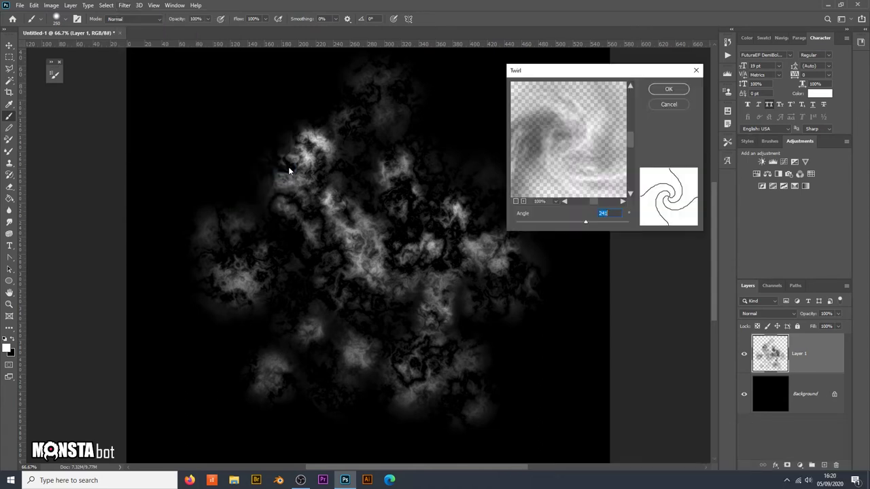
{"action": "left_click", "coordinate": [515, 202]}
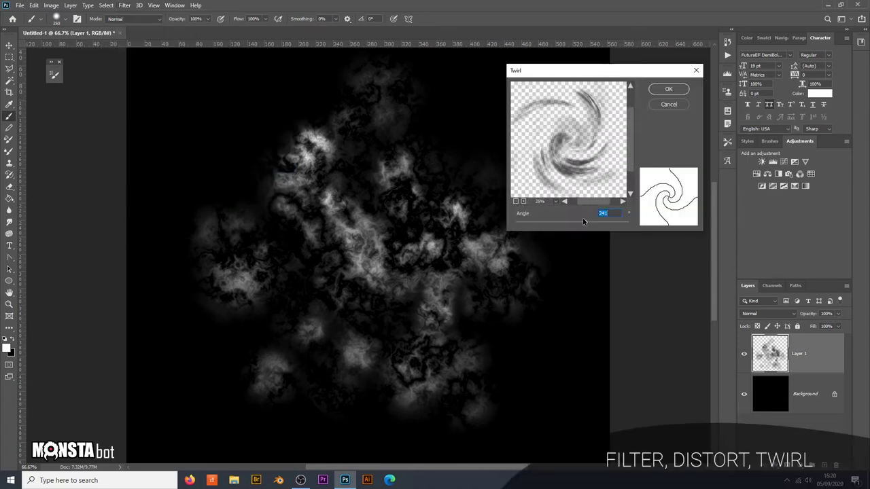
{"action": "left_click_drag", "start_coordinate": [579, 219], "coordinate": [580, 223]}
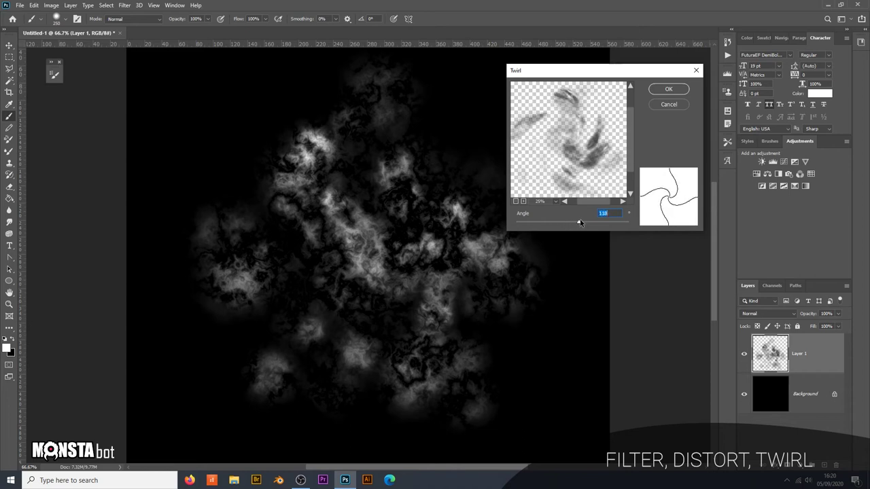
{"action": "left_click_drag", "start_coordinate": [579, 222], "coordinate": [581, 224]}
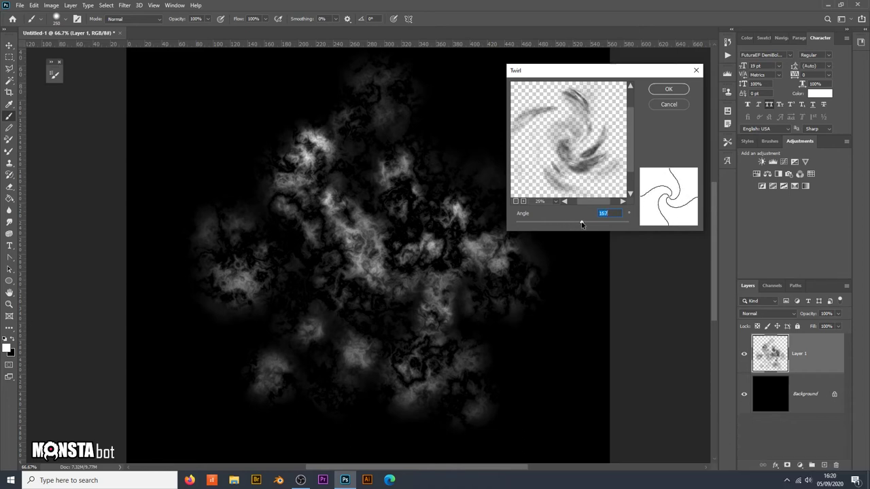
{"action": "left_click", "coordinate": [660, 90]}
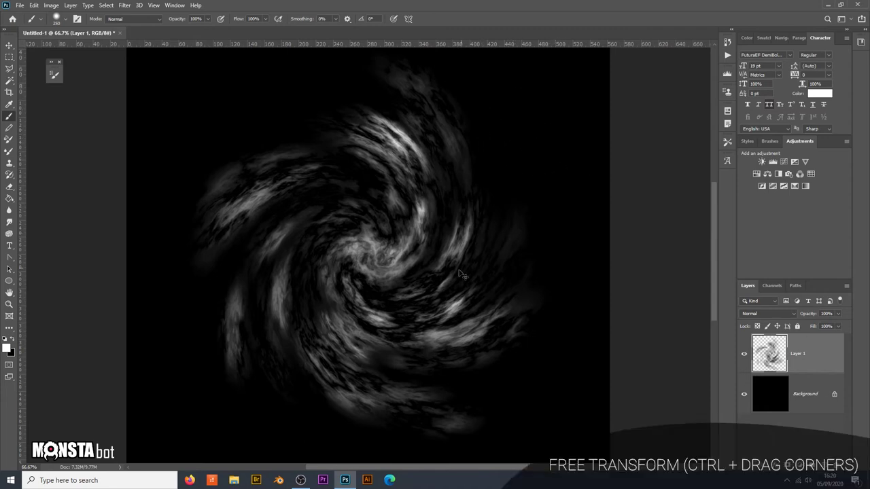
Free Transform the swirl, pulling its left corners inward into a tilted galaxy shape.
{"action": "key", "text": "ctrl+minus"}
{"action": "left_click", "coordinate": [34, 5]}
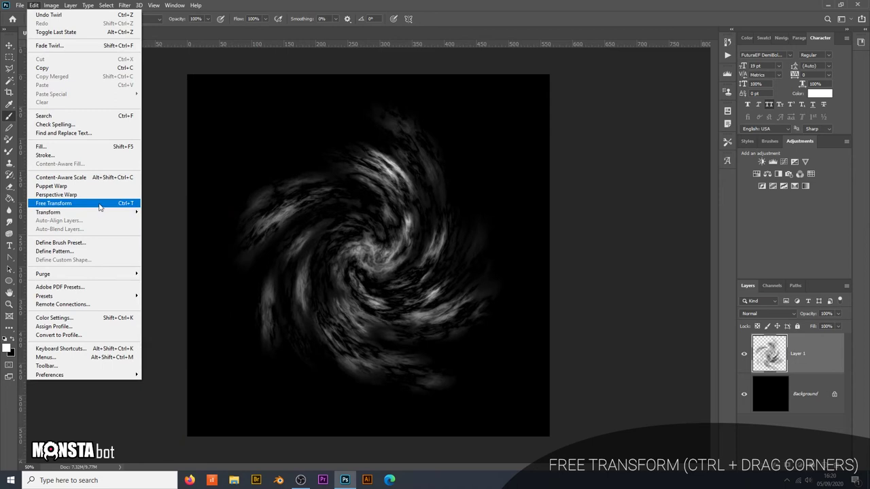
{"action": "left_click", "coordinate": [95, 203]}
{"action": "mouse_move", "coordinate": [229, 100]}
{"action": "left_mouse_down"}
{"action": "mouse_move", "coordinate": [281, 128]}
{"action": "mouse_move", "coordinate": [311, 174]}
{"action": "mouse_move", "coordinate": [294, 165]}
{"action": "left_mouse_up"}
{"action": "left_click_drag", "start_coordinate": [228, 395], "coordinate": [236, 365]}
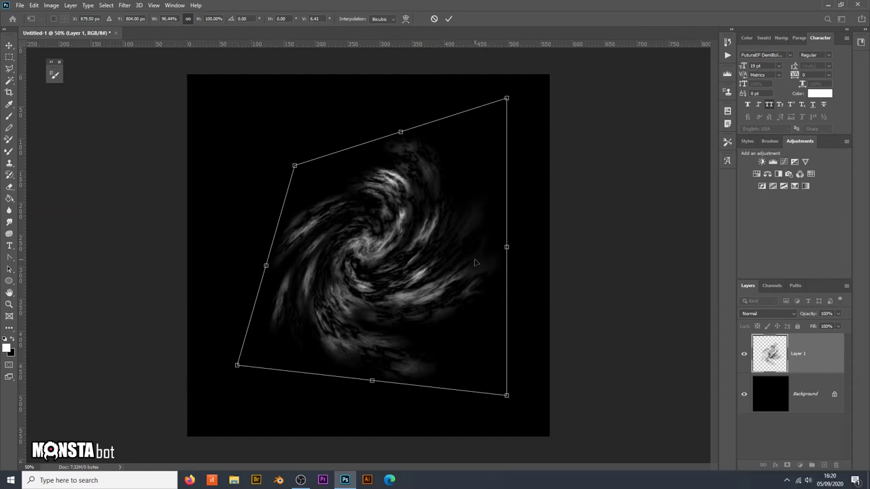
{"action": "key", "text": "Return"}
{"action": "key", "text": "b"}
{"action": "key", "text": "ctrl+plus"}
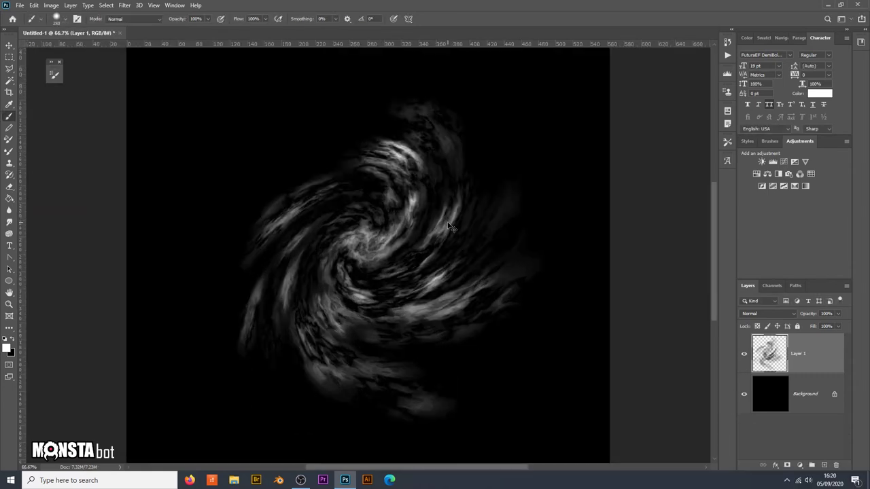
{"action": "key", "text": "ctrl+plus"}
{"action": "key", "text": "ctrl+plus"}
{"action": "key", "text": "ctrl+minus"}
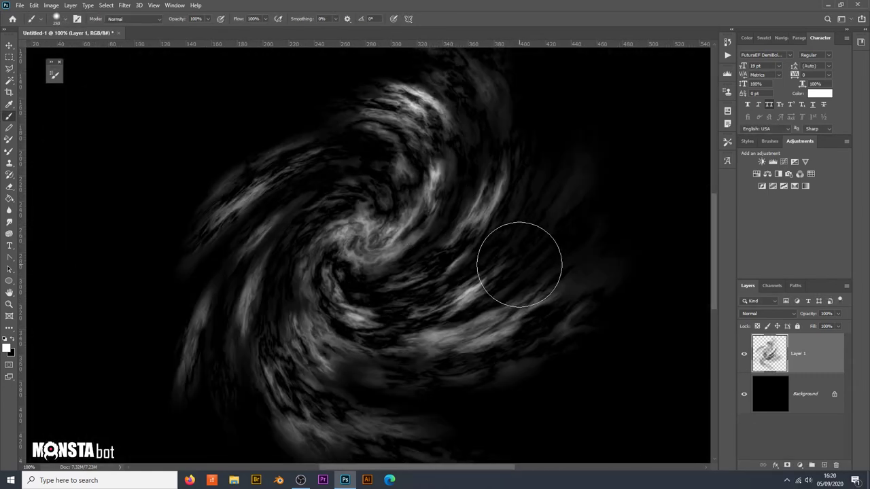
{"action": "right_click", "coordinate": [768, 351]}
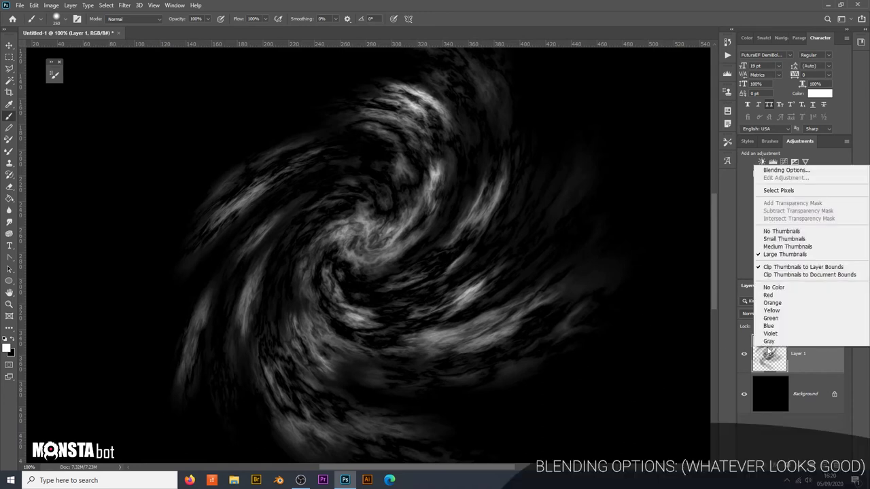
Add a blue-violet Color Overlay in Color blend mode to Layer 1.
{"action": "left_click", "coordinate": [780, 173]}
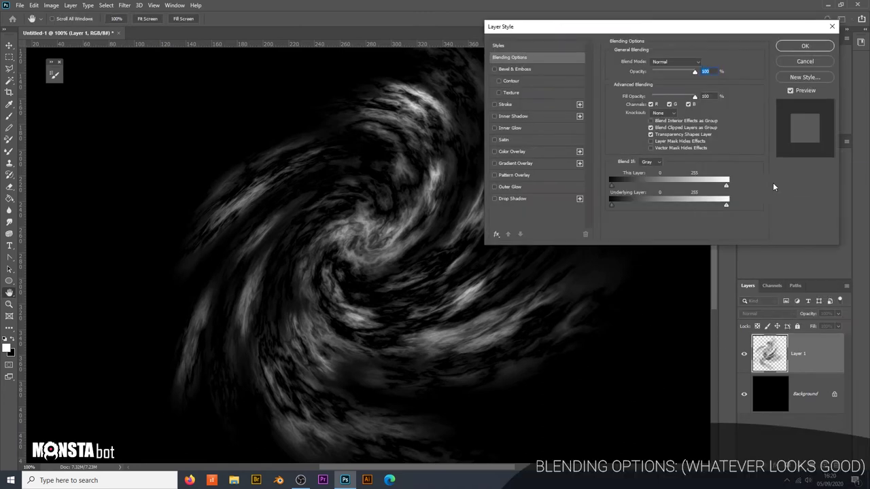
{"action": "left_click", "coordinate": [494, 152]}
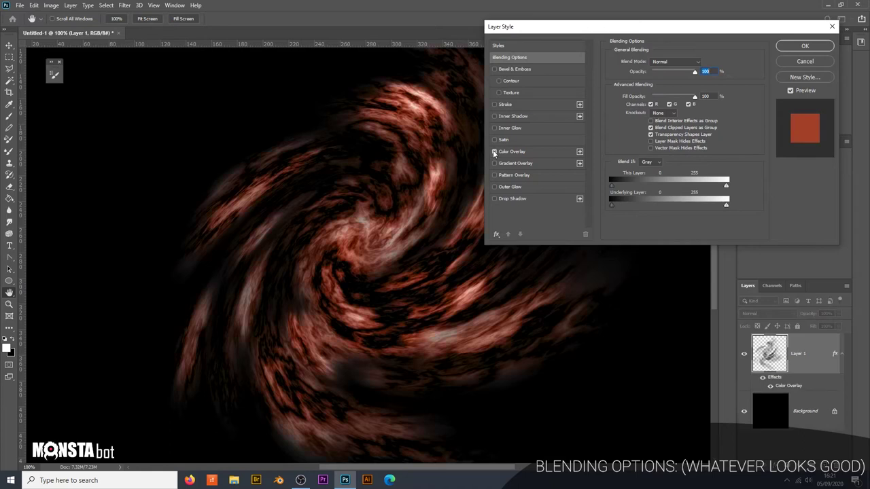
{"action": "left_click", "coordinate": [503, 151]}
{"action": "left_click", "coordinate": [702, 64]}
{"action": "left_click", "coordinate": [649, 214]}
{"action": "left_click_drag", "start_coordinate": [639, 208], "coordinate": [647, 209]}
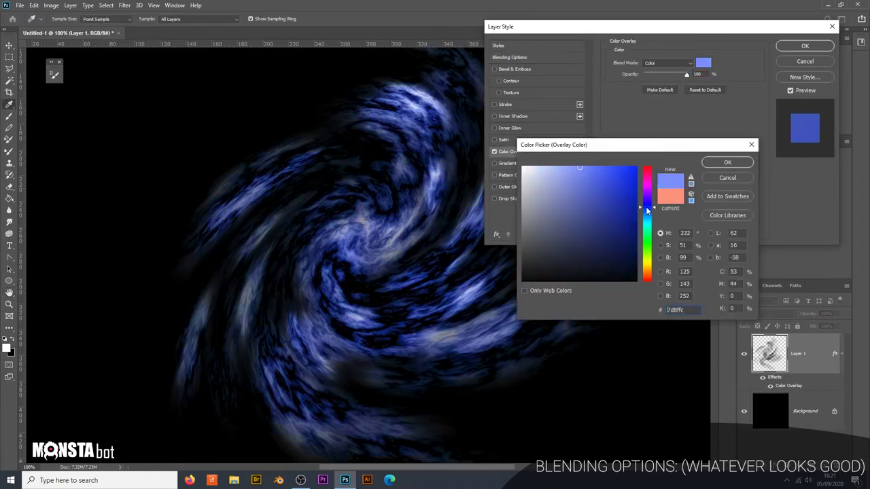
{"action": "left_click", "coordinate": [726, 162]}
{"action": "left_click", "coordinate": [670, 63]}
{"action": "left_click", "coordinate": [673, 273]}
{"action": "left_click", "coordinate": [494, 152]}
Add an Outer Glow in Screen mode: range 100, reduced noise, 21% opacity, 62 px size.
{"action": "left_click", "coordinate": [495, 187]}
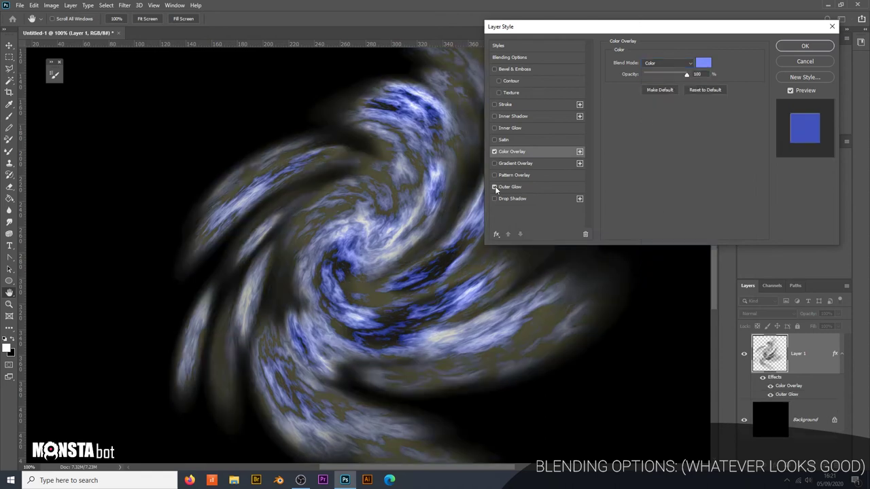
{"action": "left_click", "coordinate": [509, 187]}
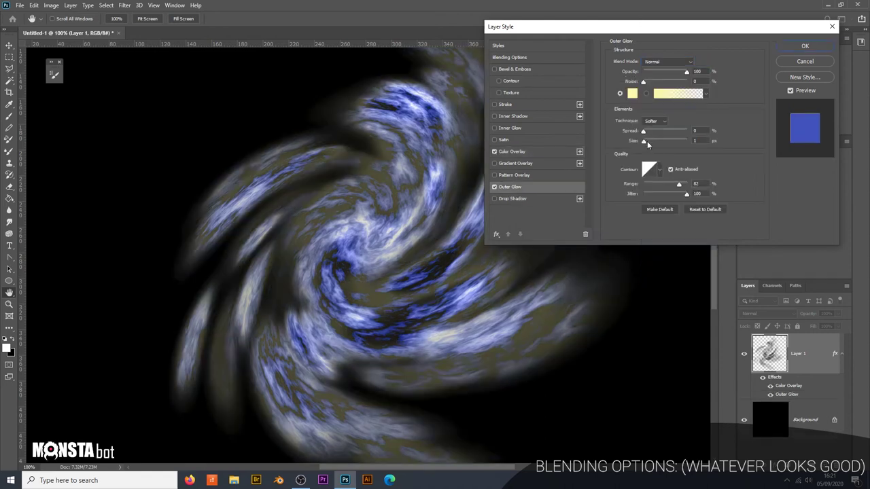
{"action": "left_click_drag", "start_coordinate": [679, 144], "coordinate": [682, 144]}
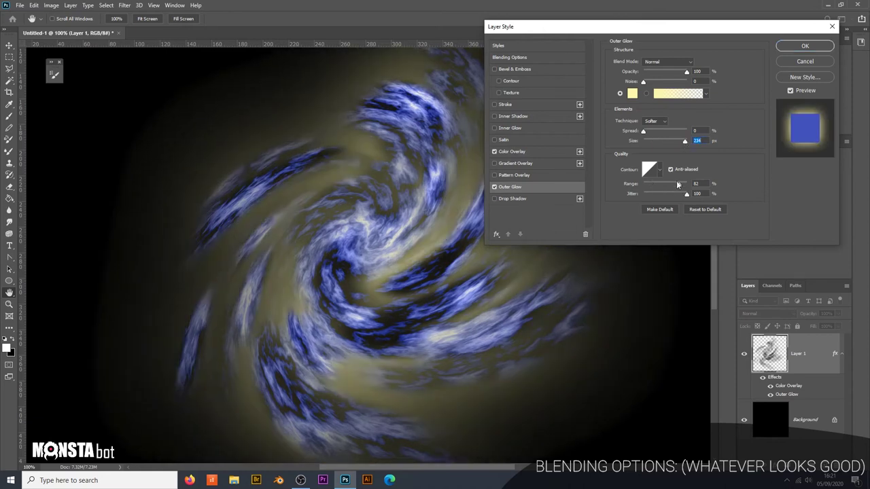
{"action": "mouse_move", "coordinate": [678, 185]}
{"action": "left_mouse_down"}
{"action": "mouse_move", "coordinate": [687, 185]}
{"action": "mouse_move", "coordinate": [656, 194]}
{"action": "mouse_move", "coordinate": [687, 195]}
{"action": "left_mouse_up"}
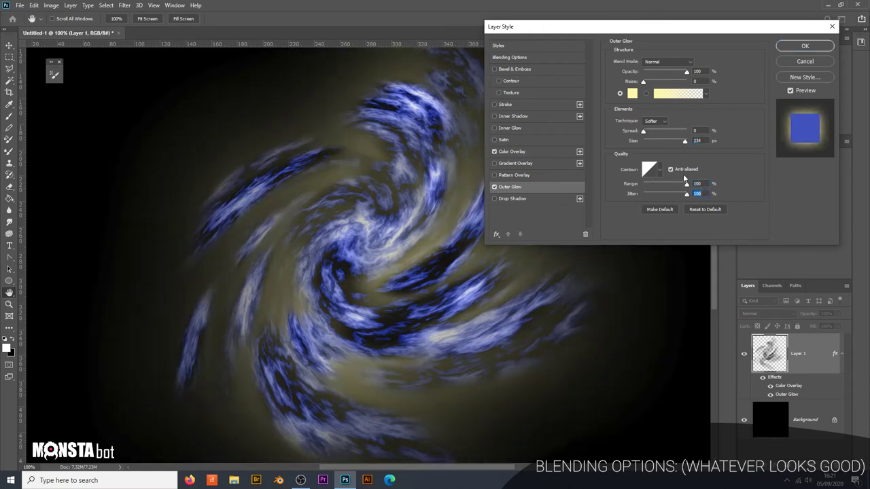
{"action": "left_click_drag", "start_coordinate": [670, 83], "coordinate": [647, 85]}
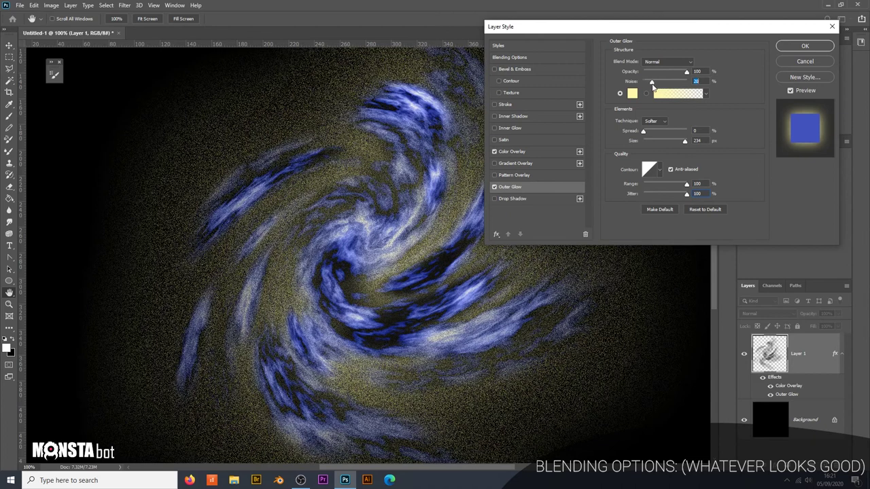
{"action": "left_click_drag", "start_coordinate": [685, 141], "coordinate": [658, 140]}
{"action": "left_click", "coordinate": [668, 62]}
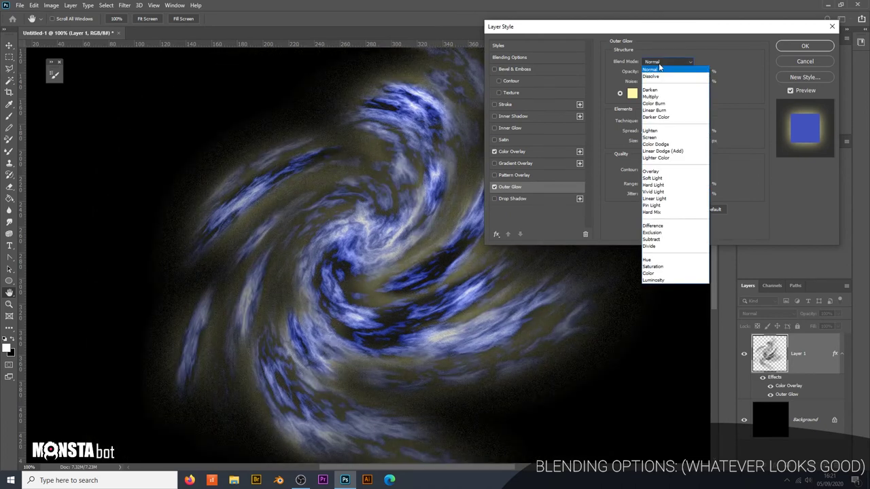
{"action": "left_click", "coordinate": [664, 136]}
{"action": "left_click_drag", "start_coordinate": [688, 75], "coordinate": [652, 83]}
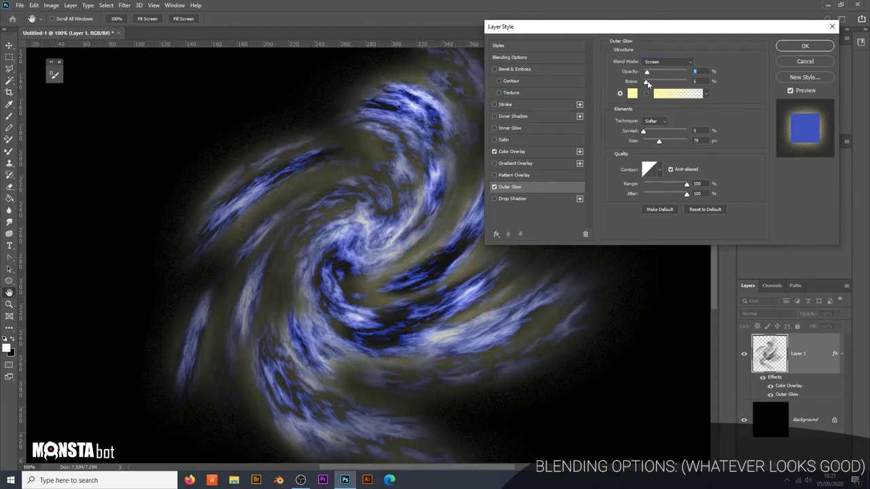
{"action": "left_click_drag", "start_coordinate": [652, 143], "coordinate": [655, 140]}
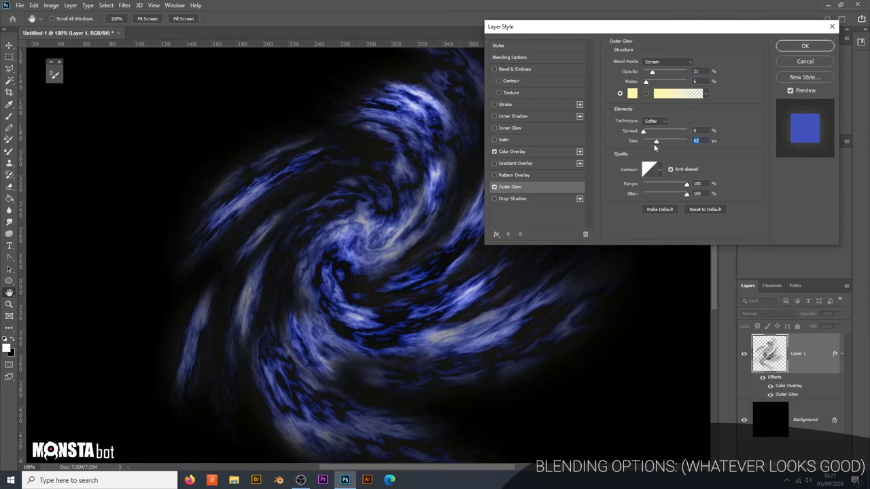
{"action": "left_click", "coordinate": [792, 47]}
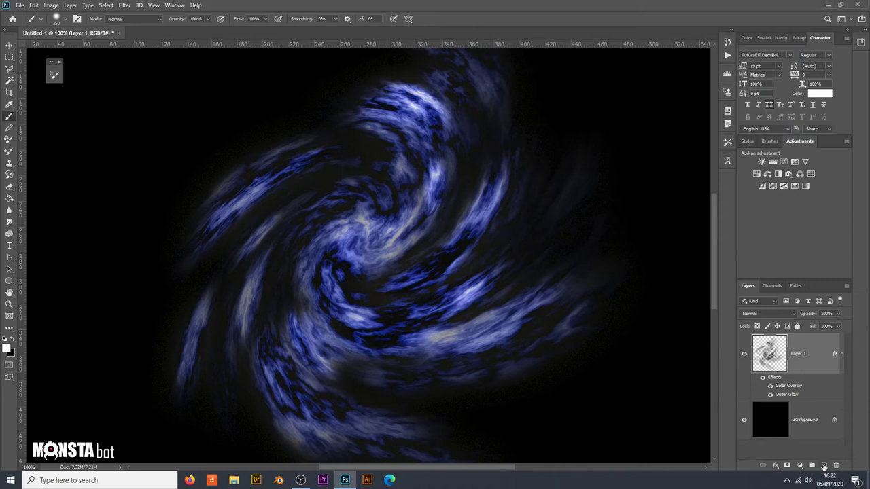
On a new Layer 2, paint a 500 px soft white dab over the galaxy centre.
{"action": "left_click", "coordinate": [824, 466]}
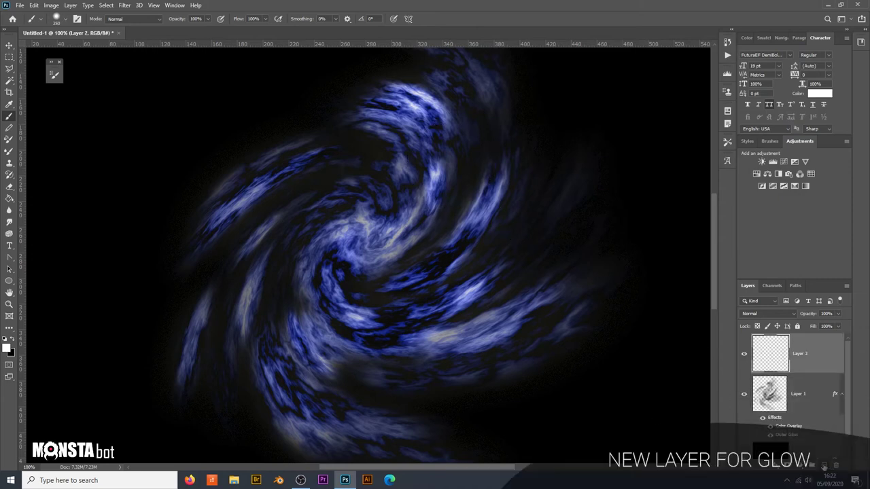
{"action": "left_click", "coordinate": [64, 19]}
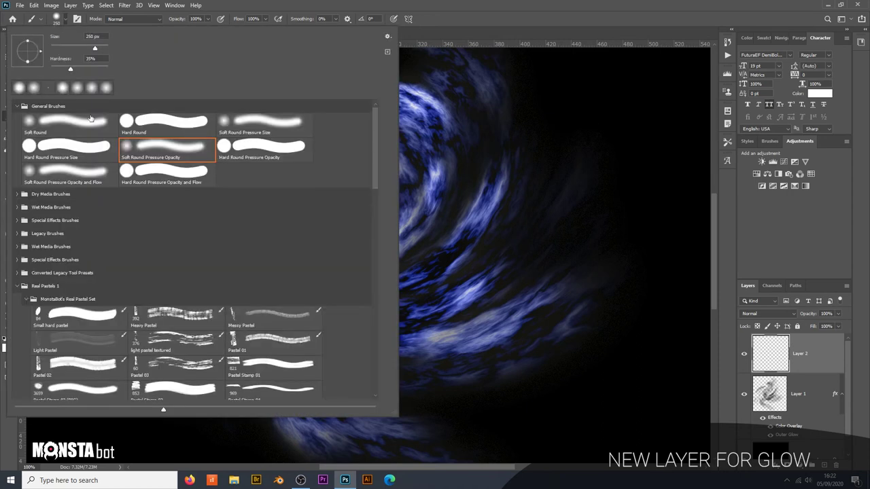
{"action": "left_click", "coordinate": [113, 132]}
{"action": "key", "text": "Return"}
{"action": "key", "text": "F5"}
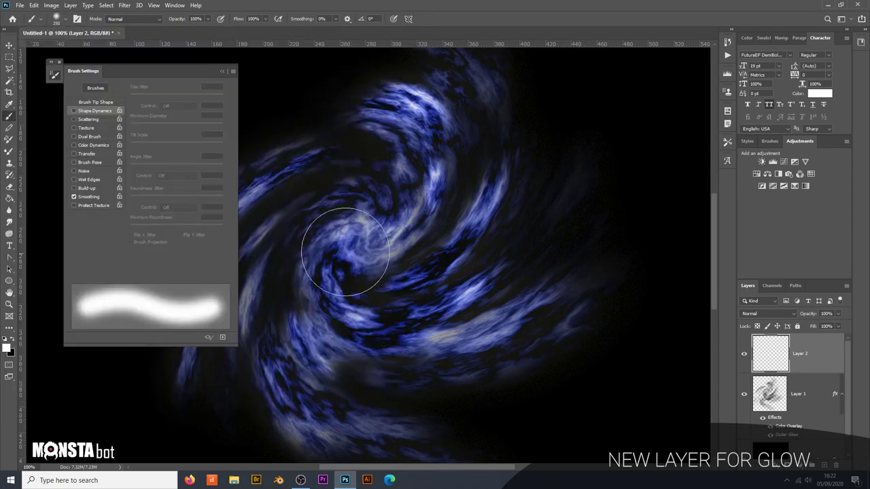
{"action": "left_click", "coordinate": [221, 71]}
{"action": "key", "text": "bracketright"}
{"action": "key", "text": "bracketright"}
{"action": "key", "text": "bracketright"}
{"action": "left_click", "coordinate": [372, 248]}
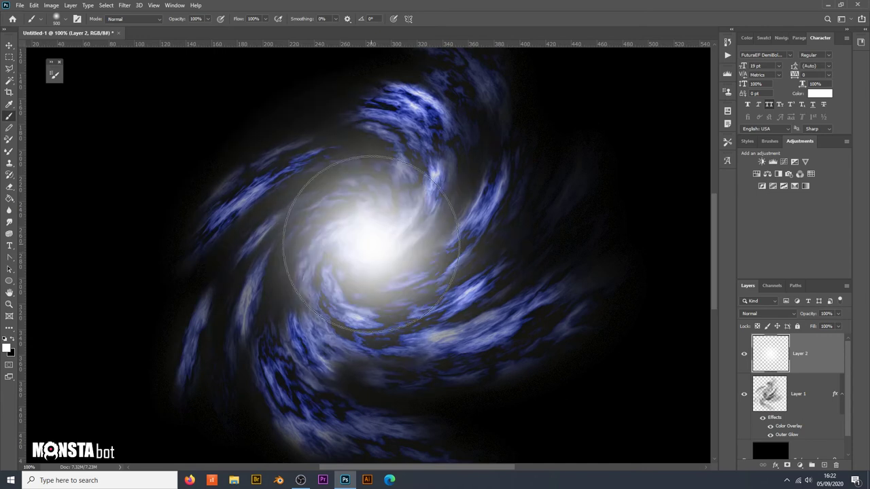
Set Layer 2 to Screen blend mode at 73% opacity.
{"action": "left_click", "coordinate": [778, 316]}
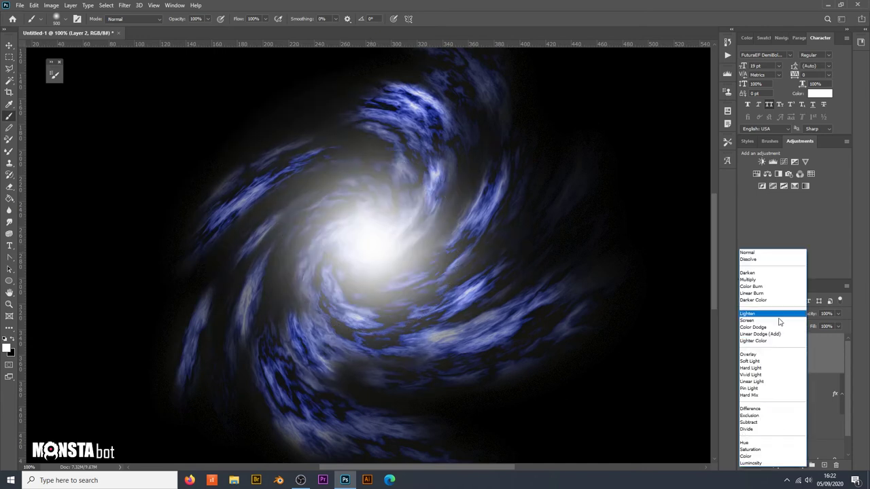
{"action": "left_click", "coordinate": [755, 325]}
{"action": "left_click_drag", "start_coordinate": [840, 315], "coordinate": [827, 326]}
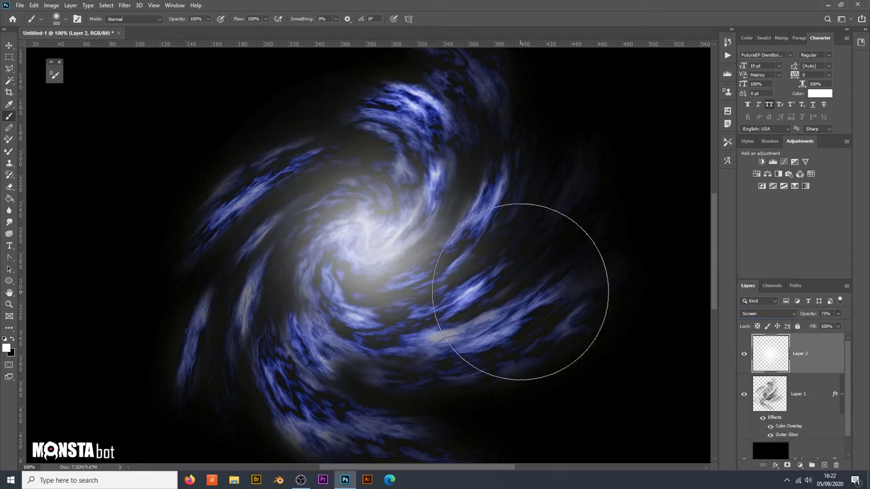
{"action": "key", "text": "ctrl+minus"}
{"action": "key", "text": "ctrl+minus"}
{"action": "key", "text": "ctrl+plus"}
{"action": "key", "text": "ctrl+plus"}
{"action": "key", "text": "ctrl+plus"}
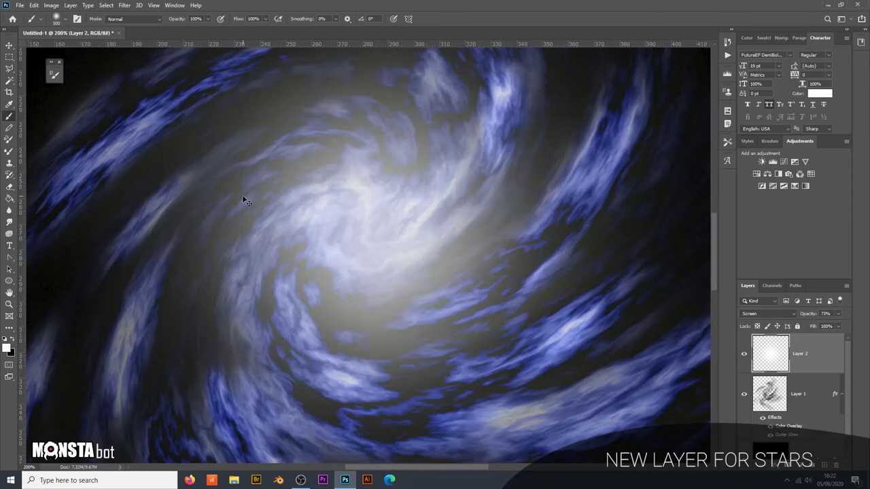
Add a new Layer 3 and give the soft brush 100% size jitter and 1000% scattering.
{"action": "key", "text": "ctrl+minus"}
{"action": "key", "text": "ctrl+shift+alt+n"}
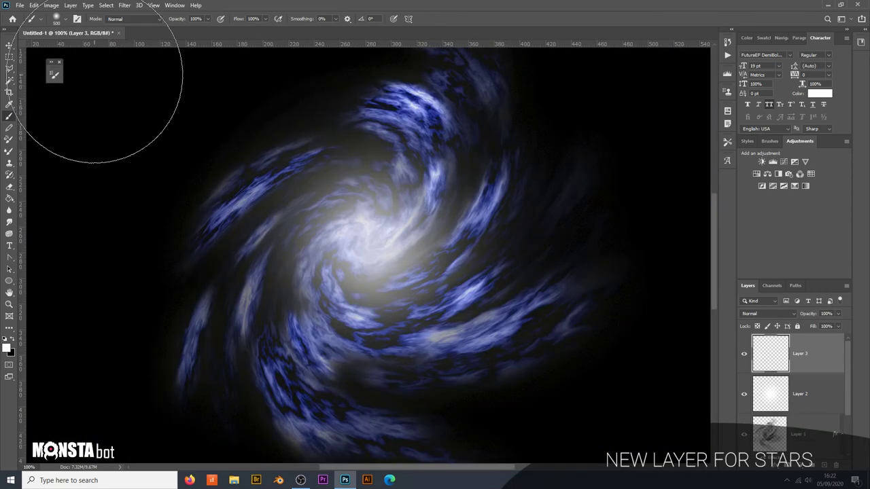
{"action": "left_click", "coordinate": [60, 21]}
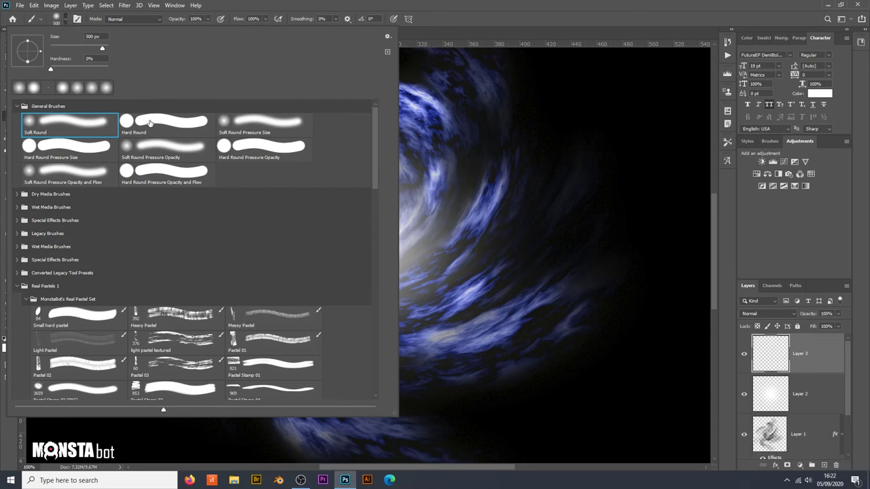
{"action": "key", "text": "Escape"}
{"action": "left_click", "coordinate": [54, 73]}
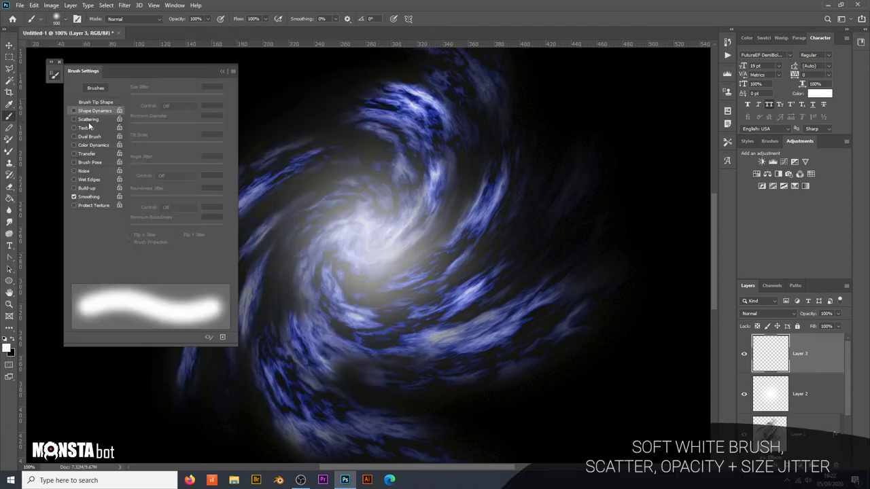
{"action": "left_click", "coordinate": [74, 112]}
{"action": "left_click_drag", "start_coordinate": [130, 97], "coordinate": [227, 101]}
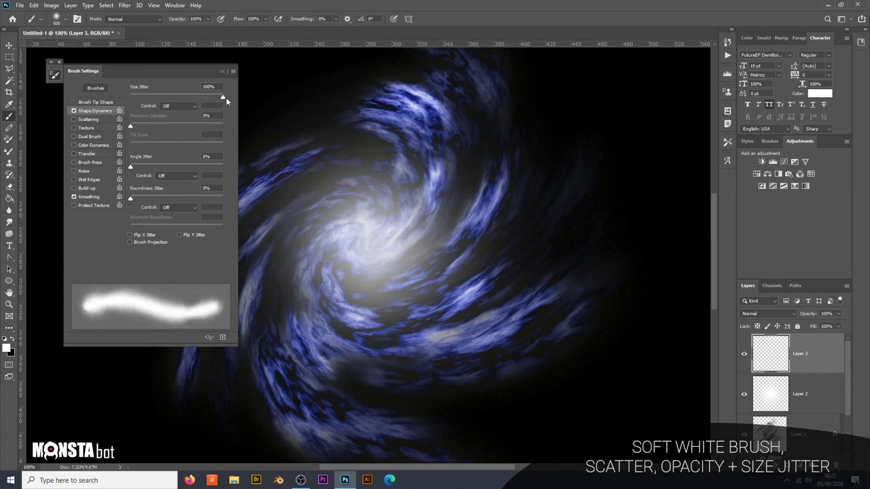
{"action": "left_click", "coordinate": [88, 119]}
{"action": "left_click_drag", "start_coordinate": [131, 96], "coordinate": [223, 96]}
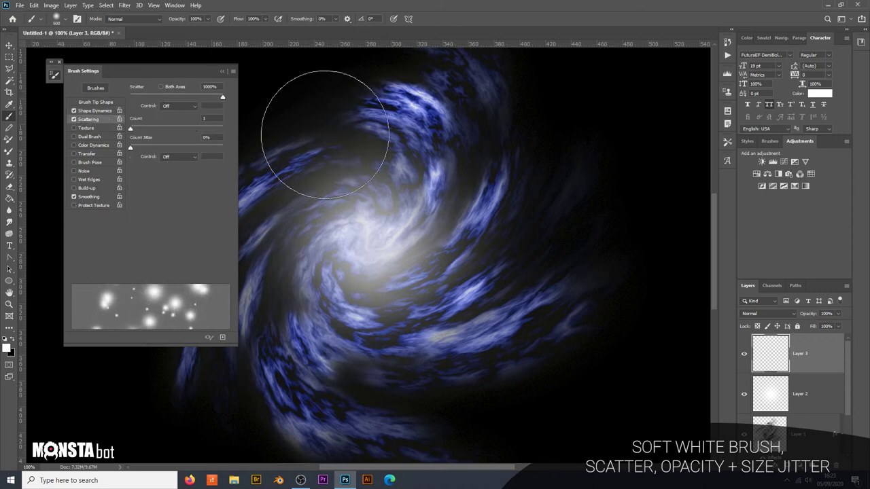
Shrink the brush below 175 px after undoing a test stroke of scattered dots.
{"action": "key", "text": "bracketleft"}
{"action": "key", "text": "bracketleft"}
{"action": "key", "text": "bracketleft"}
{"action": "key", "text": "bracketleft"}
{"action": "key", "text": "bracketleft"}
{"action": "key", "text": "bracketleft"}
{"action": "key", "text": "bracketleft"}
{"action": "key", "text": "bracketleft"}
{"action": "left_click_drag", "start_coordinate": [475, 217], "coordinate": [435, 315]}
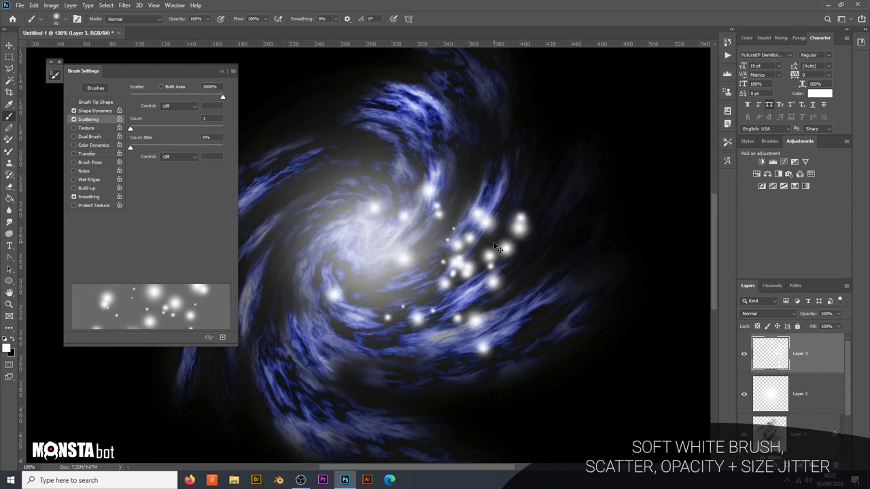
{"action": "key", "text": "ctrl+z"}
{"action": "key", "text": "bracketleft"}
{"action": "key", "text": "bracketleft"}
{"action": "key", "text": "bracketleft"}
{"action": "key", "text": "bracketleft"}
{"action": "key", "text": "bracketleft"}
{"action": "key", "text": "bracketleft"}
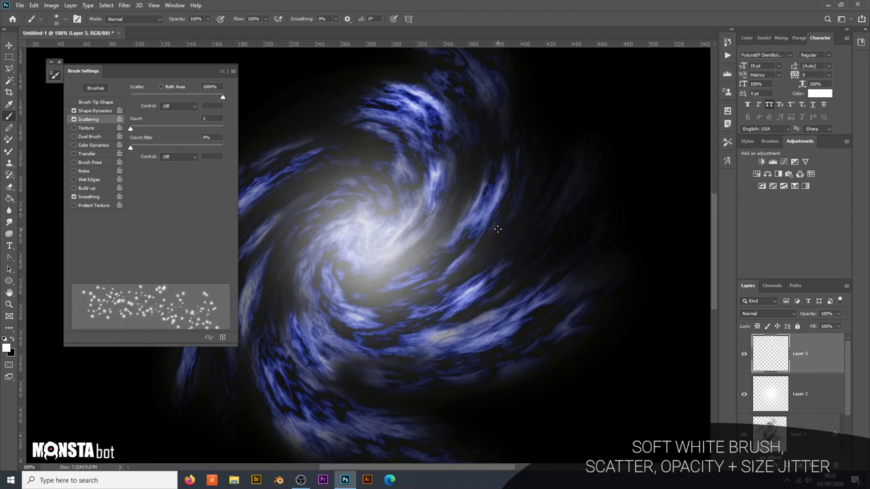
Undo trial star strokes and raise the brush tip spacing to about 100%.
{"action": "left_click_drag", "start_coordinate": [496, 230], "coordinate": [448, 319]}
{"action": "key", "text": "ctrl+z"}
{"action": "key", "text": "bracketleft"}
{"action": "key", "text": "bracketleft"}
{"action": "left_click_drag", "start_coordinate": [476, 207], "coordinate": [445, 357]}
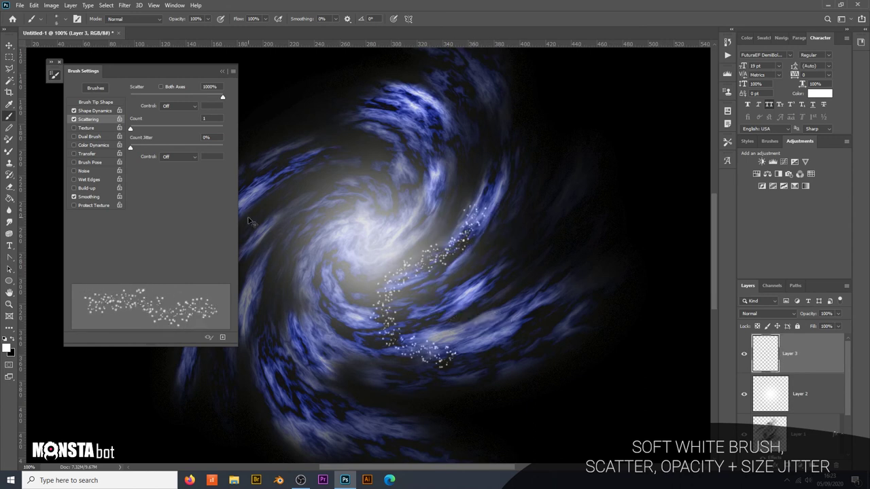
{"action": "key", "text": "ctrl+z"}
{"action": "left_click", "coordinate": [96, 102]}
{"action": "left_click_drag", "start_coordinate": [149, 263], "coordinate": [178, 263]}
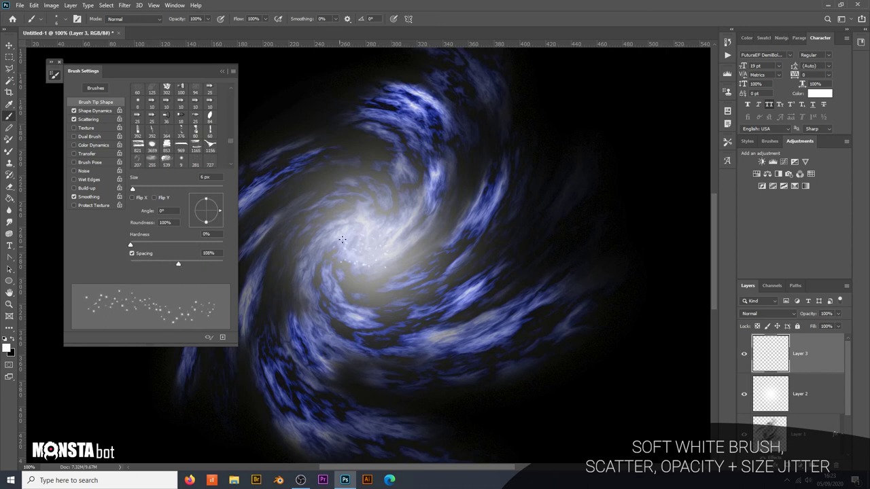
Paint small white star speckles along every spiral arm and across the core.
{"action": "left_click_drag", "start_coordinate": [425, 163], "coordinate": [416, 148]}
{"action": "left_click_drag", "start_coordinate": [319, 299], "coordinate": [345, 359]}
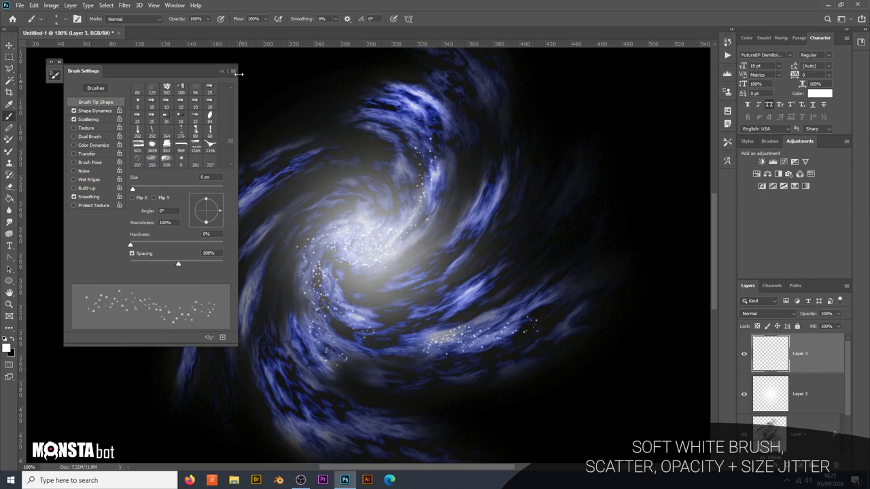
{"action": "left_click", "coordinate": [222, 70]}
{"action": "left_click_drag", "start_coordinate": [354, 123], "coordinate": [401, 133]}
{"action": "left_click_drag", "start_coordinate": [319, 146], "coordinate": [199, 262]}
{"action": "left_click_drag", "start_coordinate": [207, 300], "coordinate": [180, 417]}
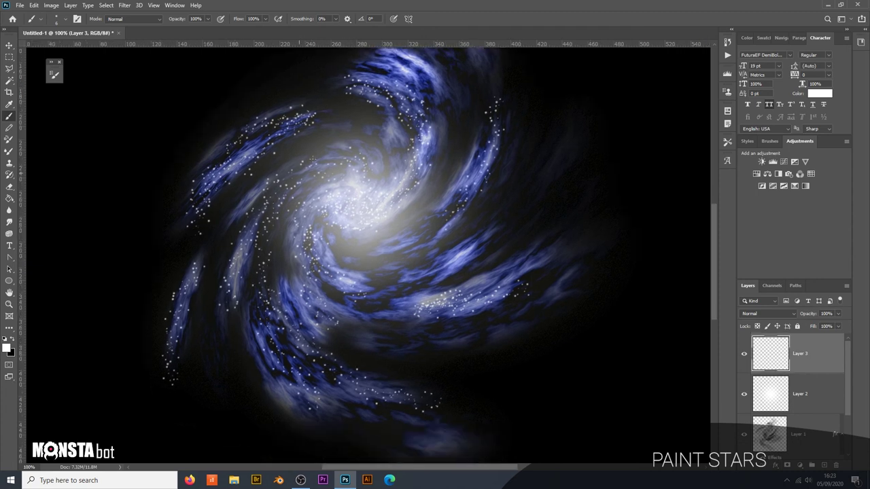
{"action": "left_click_drag", "start_coordinate": [325, 325], "coordinate": [613, 270]}
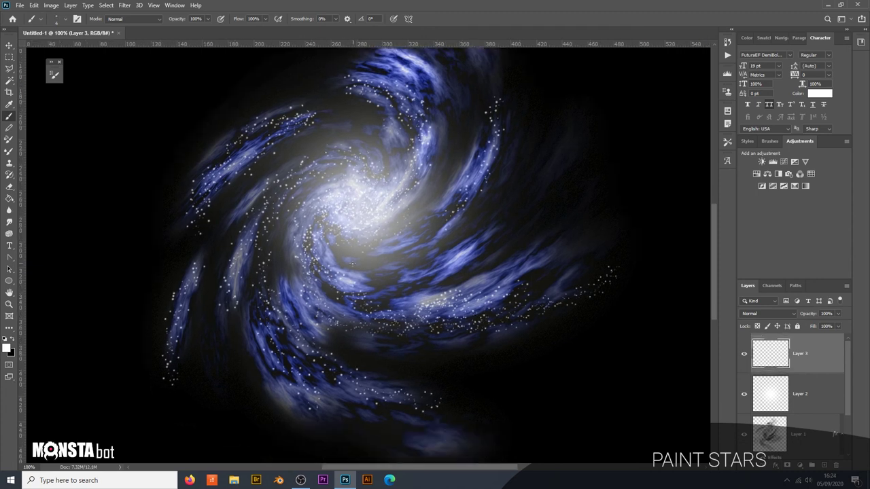